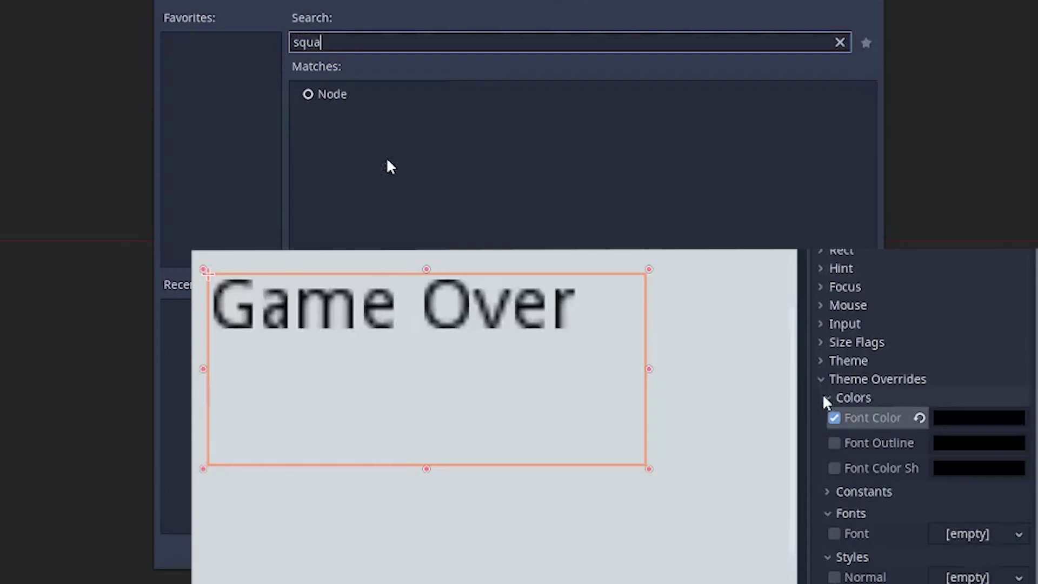
# Search the node list for 'squar'.
pyautogui.write('r')
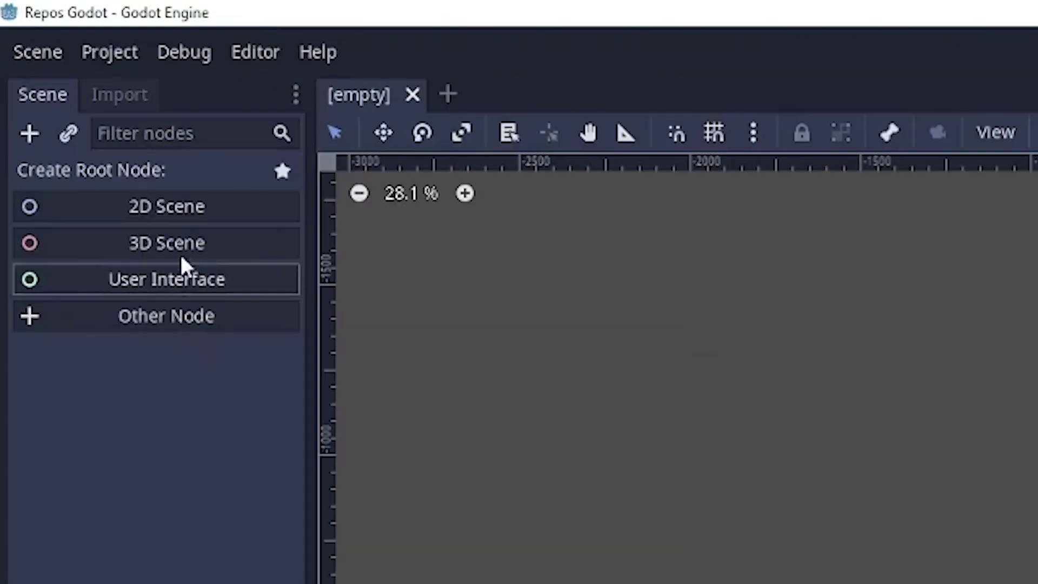
# Make the scene a 2D scene and add a Sprite child under the Node2D root.
pyautogui.click(57, 70)
pyautogui.rightClick(132, 179)
pyautogui.click(186, 197)
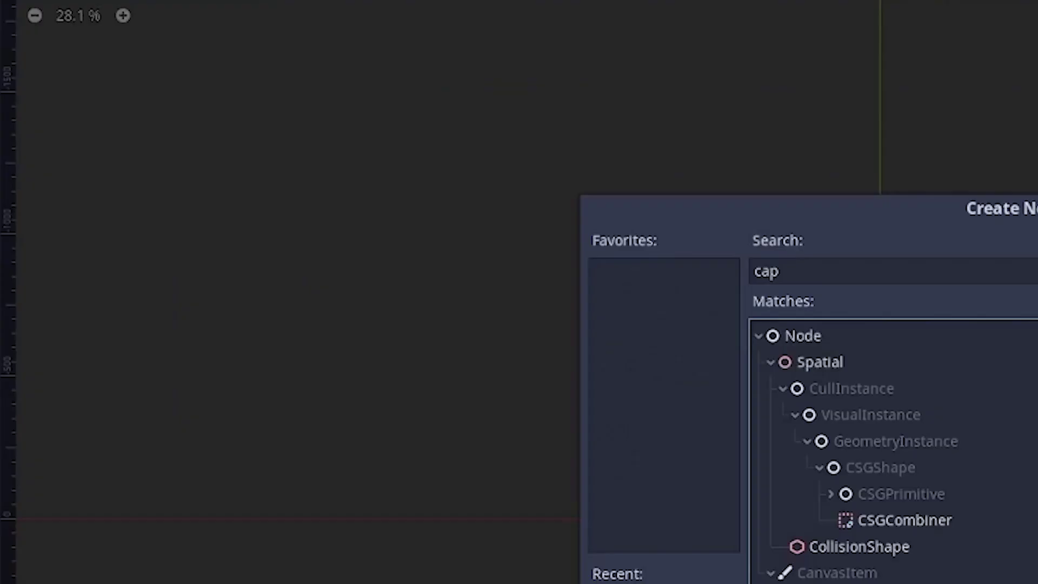
pyautogui.press('BackSpace')
pyautogui.write('sprite')
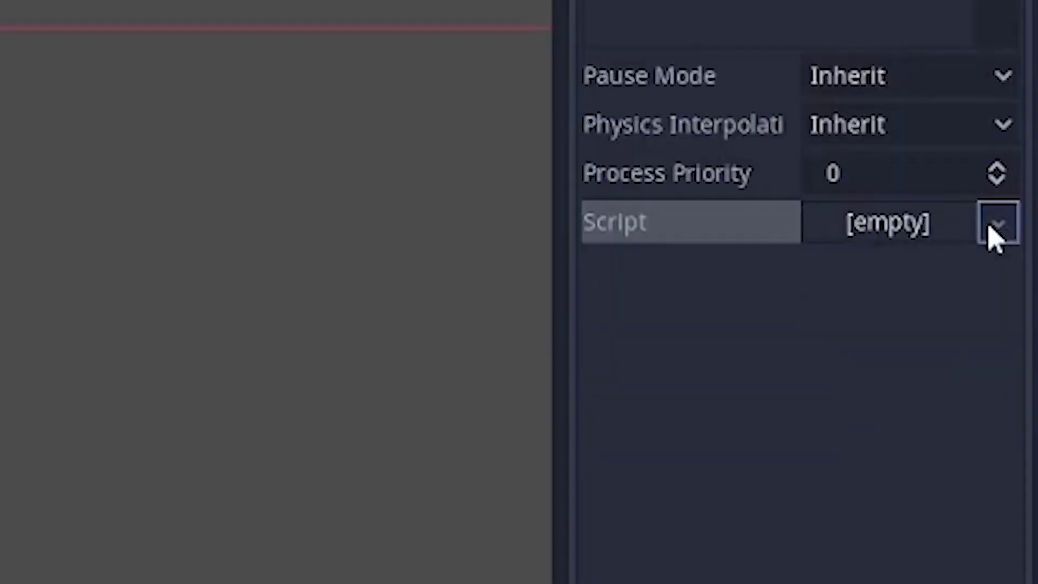
# Attach a new C# script named Player.cs to the Sprite and begin editing its code.
pyautogui.click(996, 223)
pyautogui.click(950, 283)
pyautogui.write('laye')
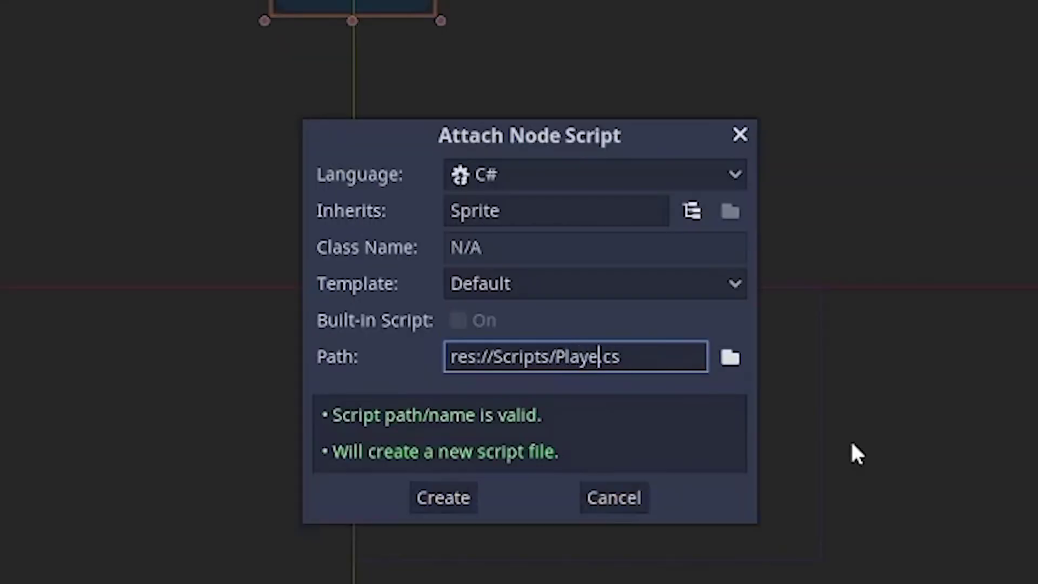
pyautogui.write('r')
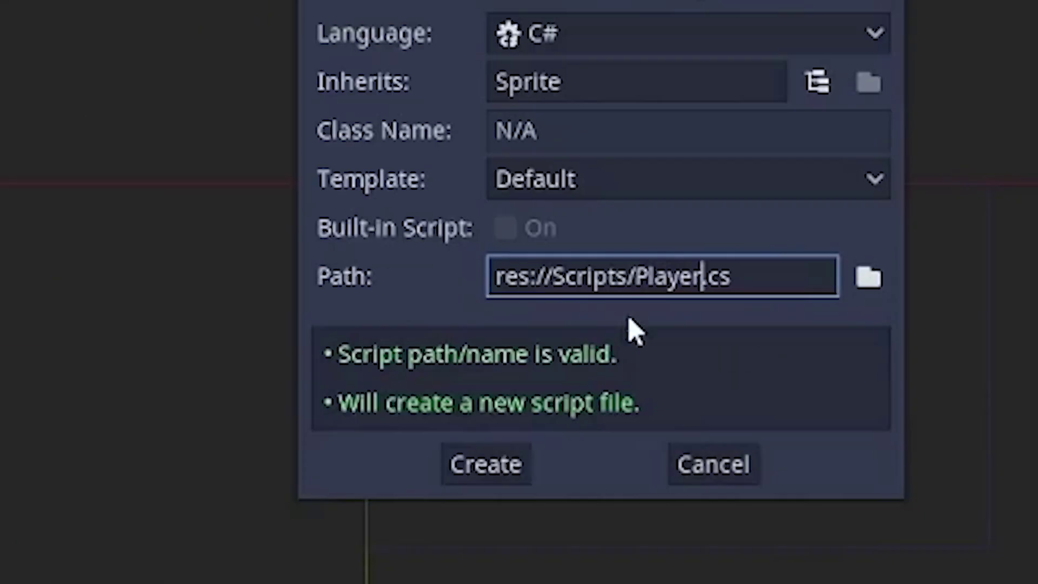
pyautogui.click(500, 471)
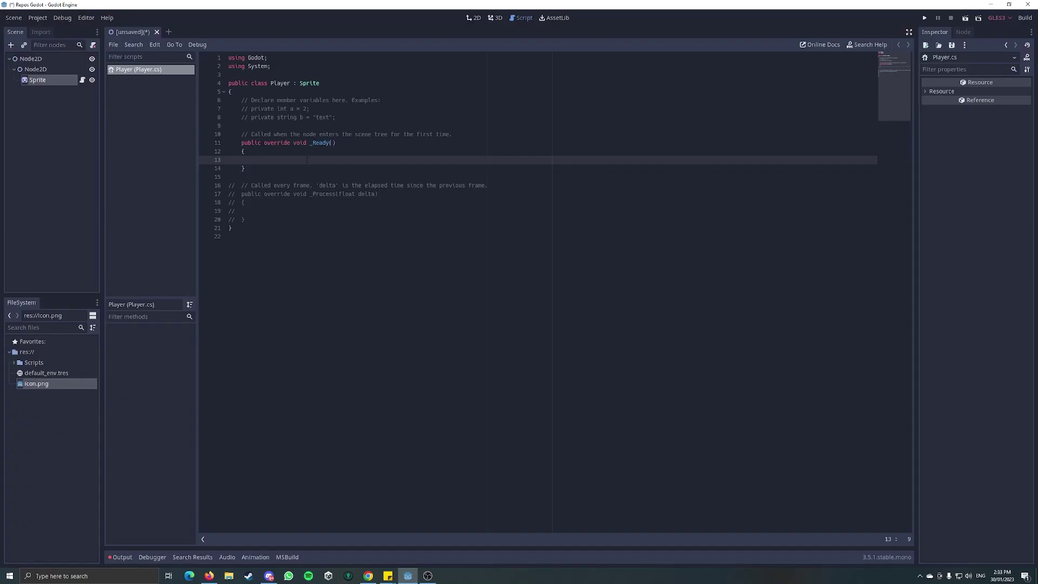
pyautogui.click(236, 195)
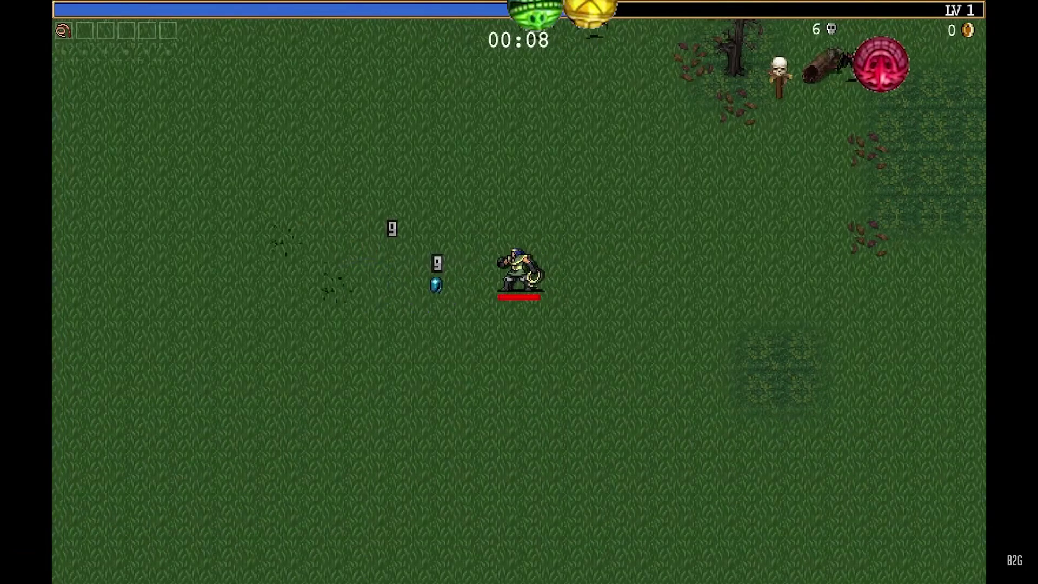
# Search the web for '2D assets PL' and enlarge Kenney's Scribble Dungeons map preview.
pyautogui.write('2D ')
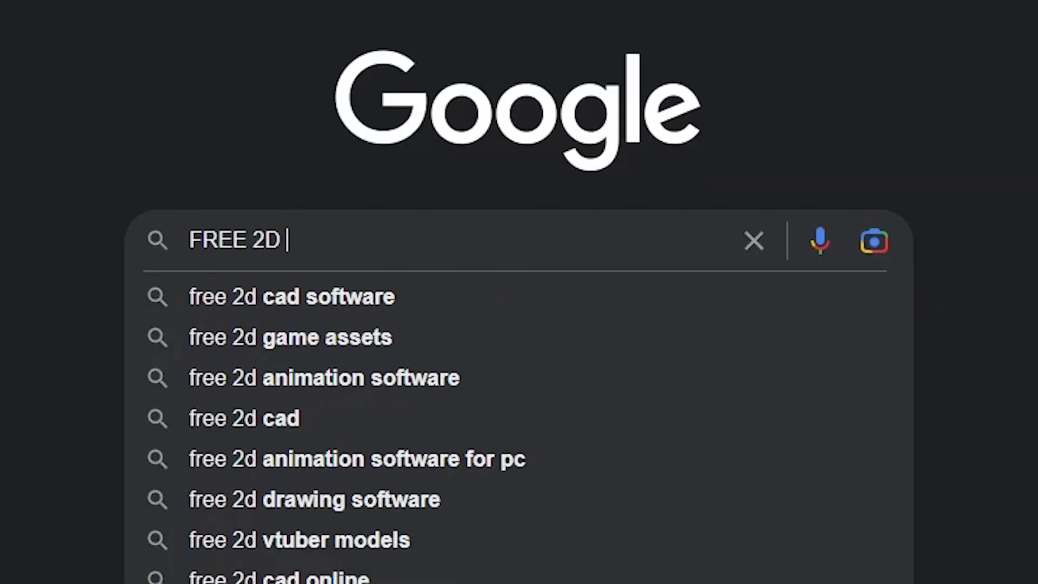
pyautogui.write('assets PL')
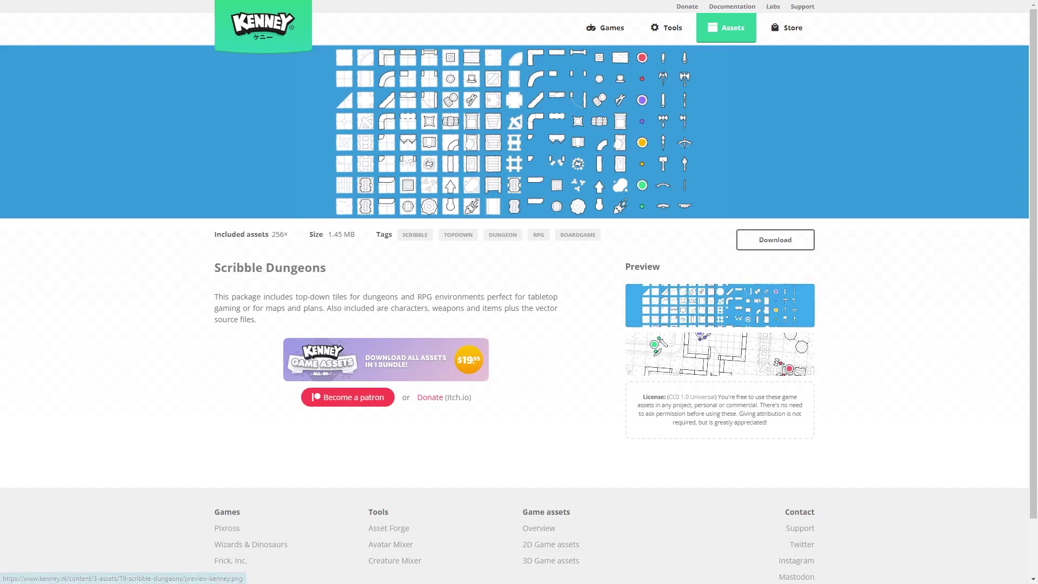
pyautogui.click(719, 354)
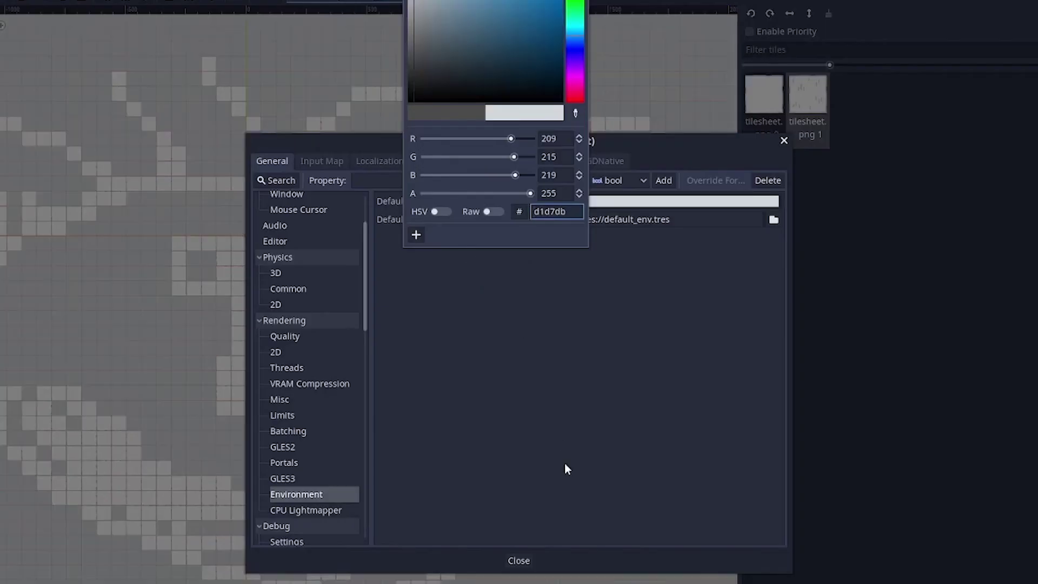
# Close Project Settings to see the light grey d1d7db background.
pyautogui.click(524, 565)
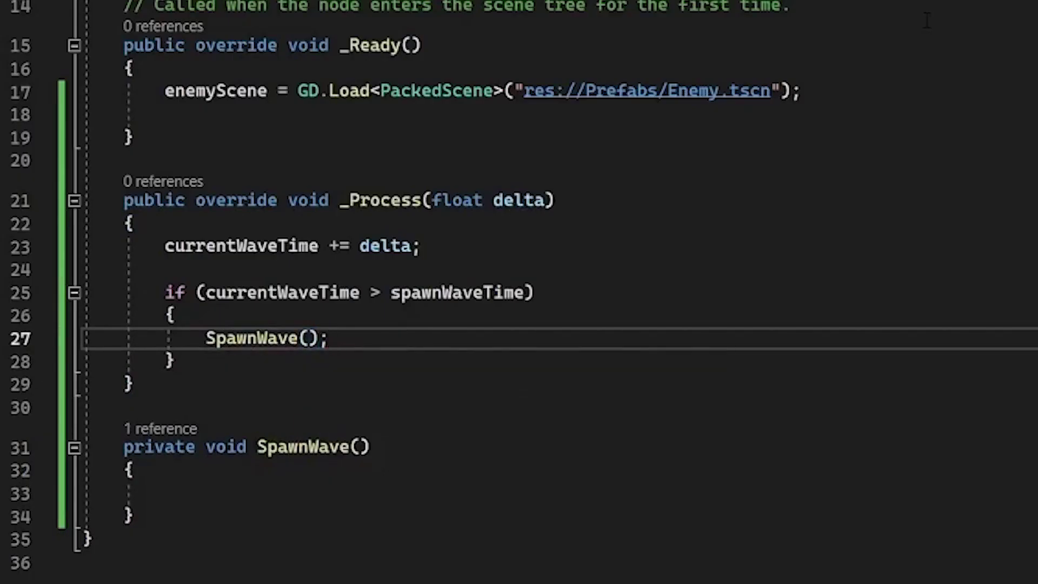
# Start a new code line after the SpawnWave() call, typing 'sdw'.
pyautogui.press('Return')
pyautogui.write('s')
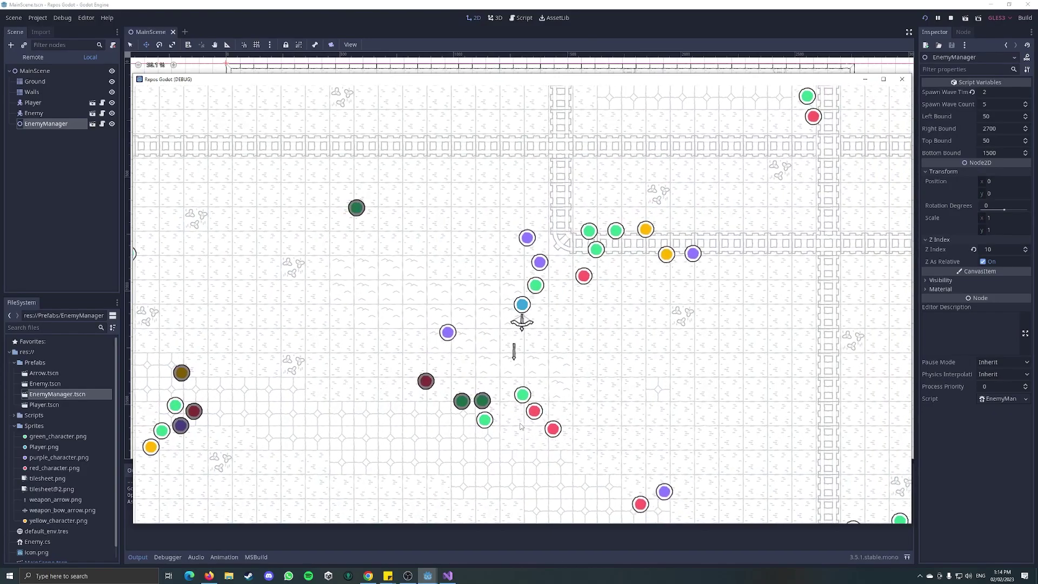
pyautogui.write('d')
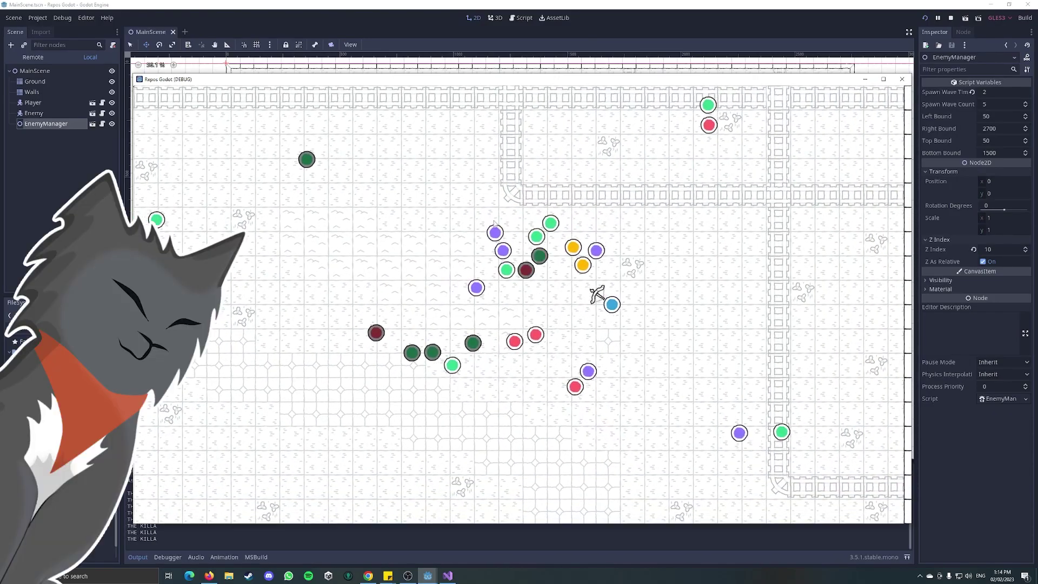
pyautogui.write('w')
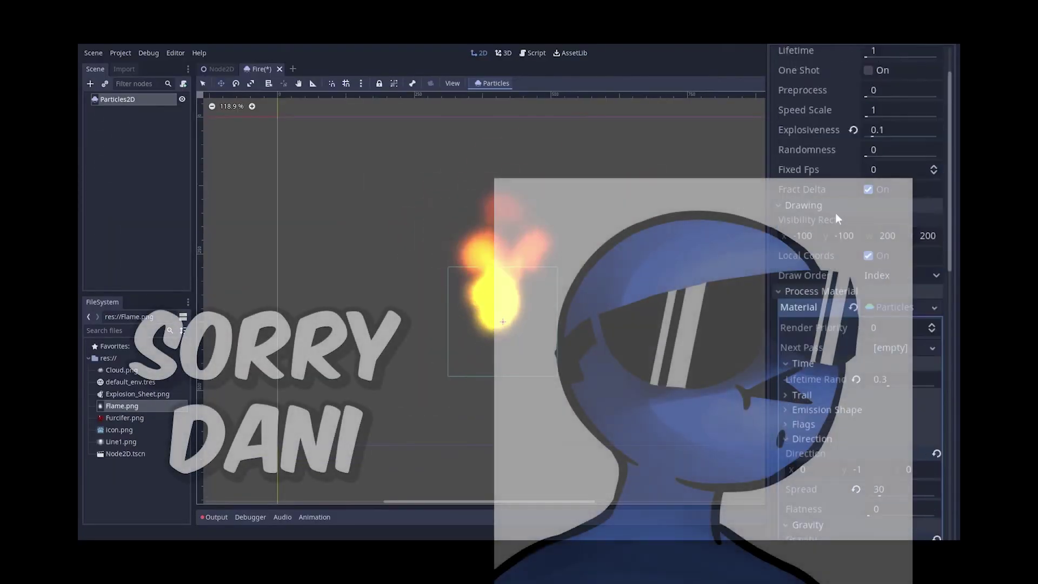
# Set the Particles process material's Emission Shape to Sphere.
pyautogui.click(618, 227)
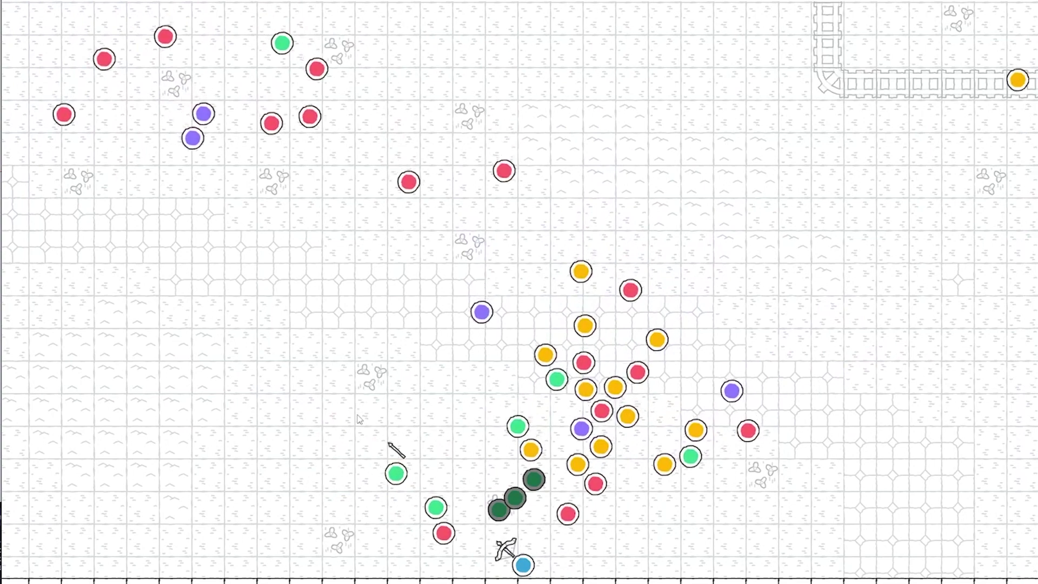
pyautogui.press('d')
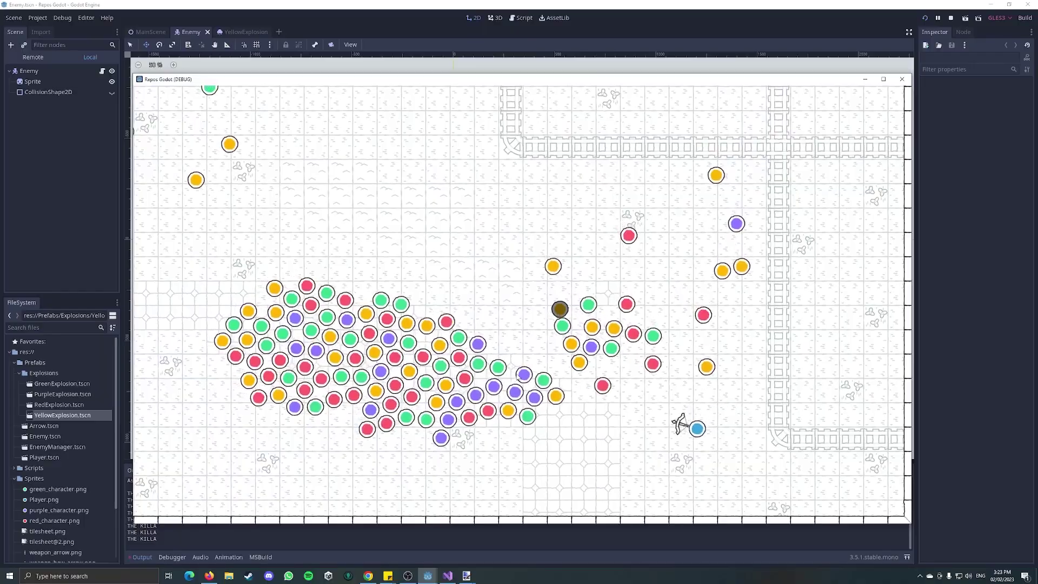
pyautogui.press('a')
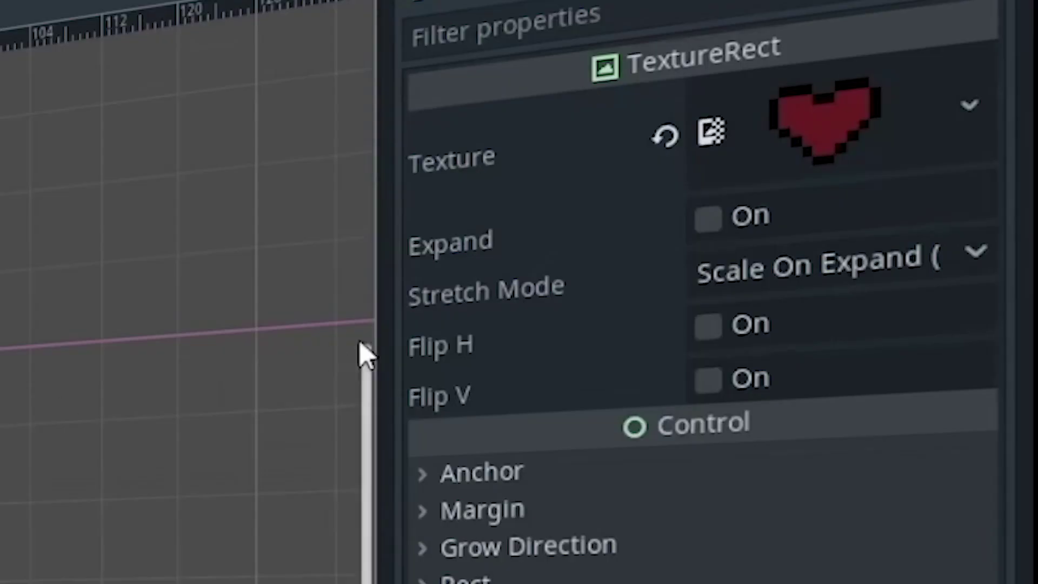
# Set the heart TextureRect to Tile stretch, size it to three hearts, then retry after game over.
pyautogui.click(879, 265)
pyautogui.click(719, 408)
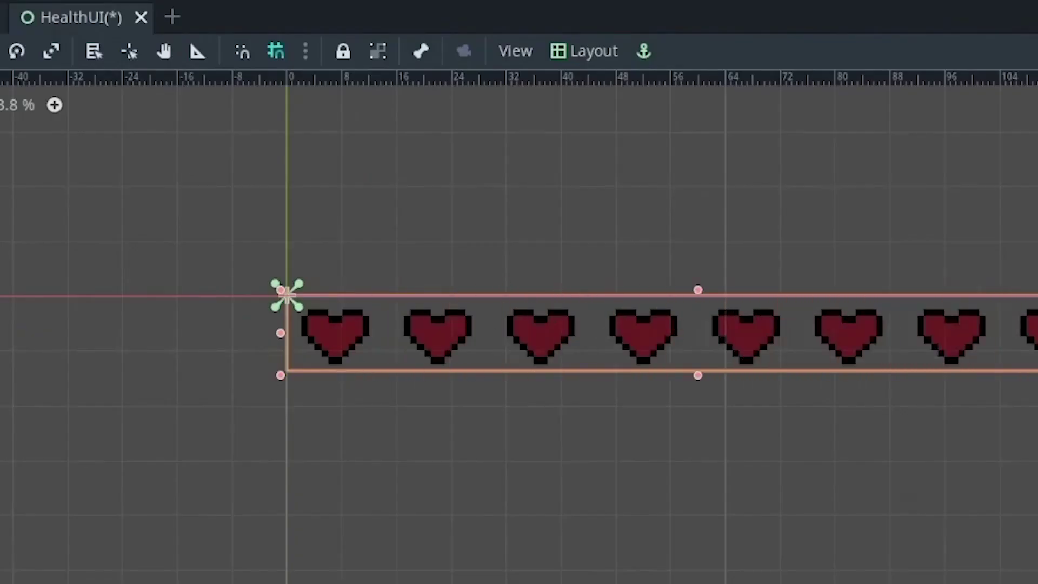
pyautogui.moveTo(1030, 332); pyautogui.dragTo(591, 327)
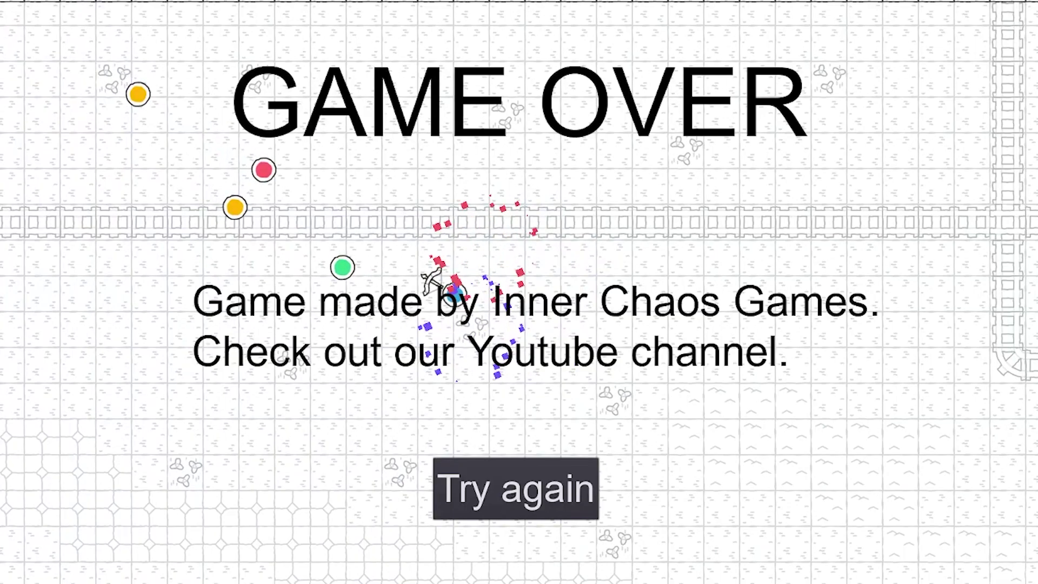
pyautogui.click(569, 488)
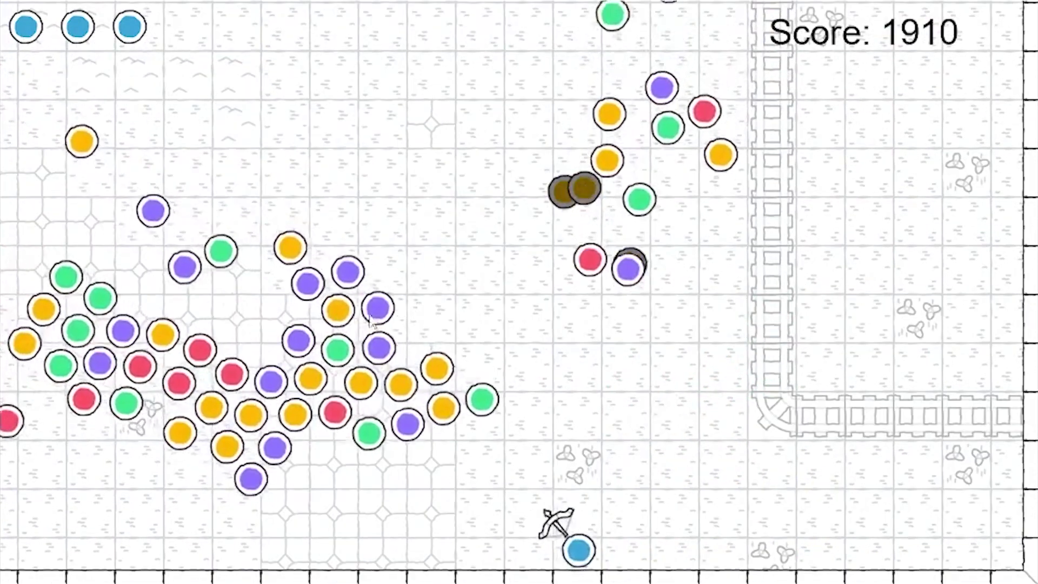
# Shoot arrows at three clusters of matching circles to raise the score.
pyautogui.click(637, 303)
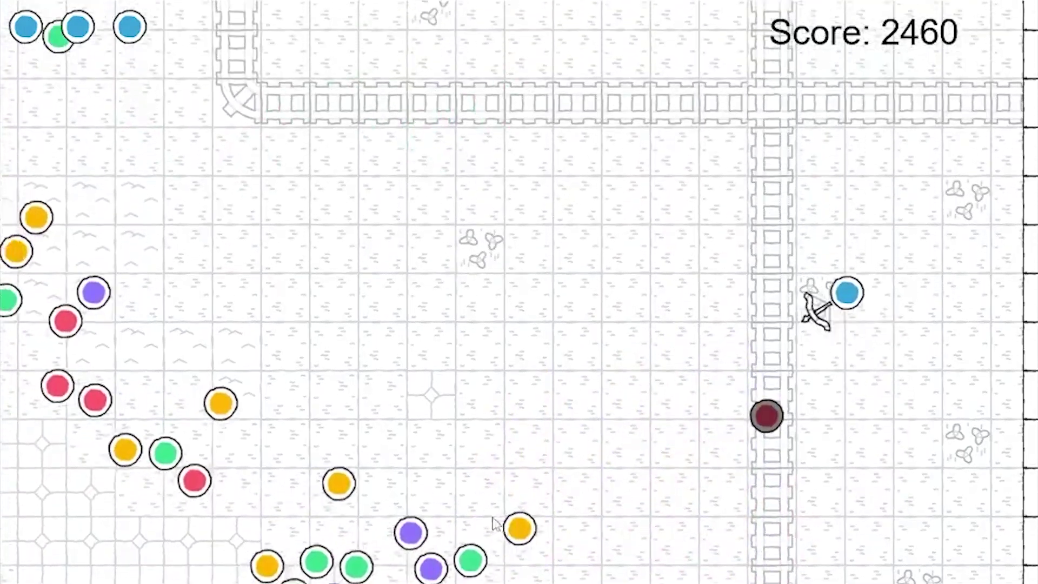
pyautogui.click(665, 92)
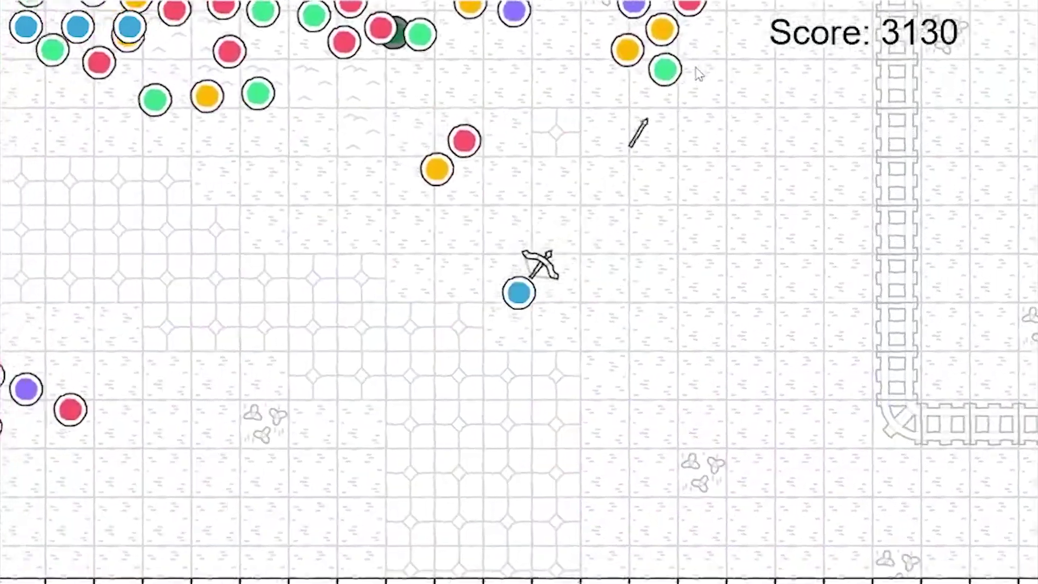
pyautogui.click(380, 93)
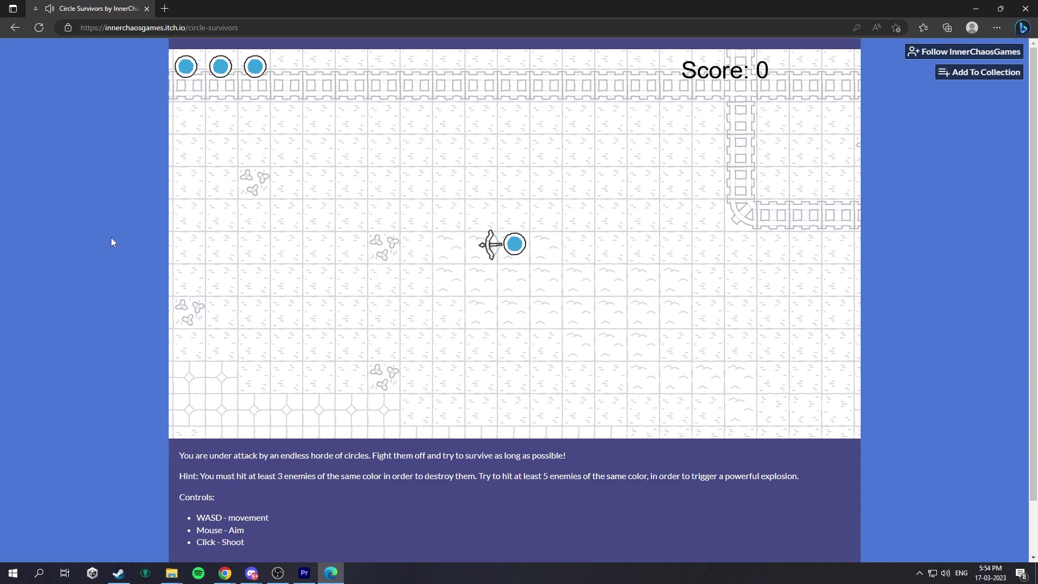
# Fire an arrow in the browser version of Circle Survivors.
pyautogui.click(328, 225)
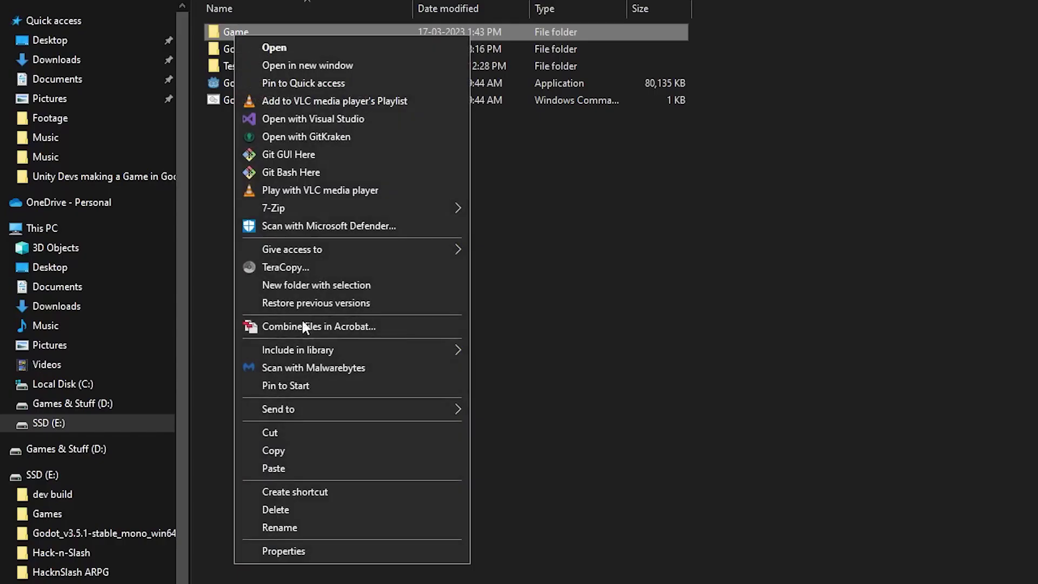
# Open the Game folder's properties, then bring up the child node type list.
pyautogui.click(304, 548)
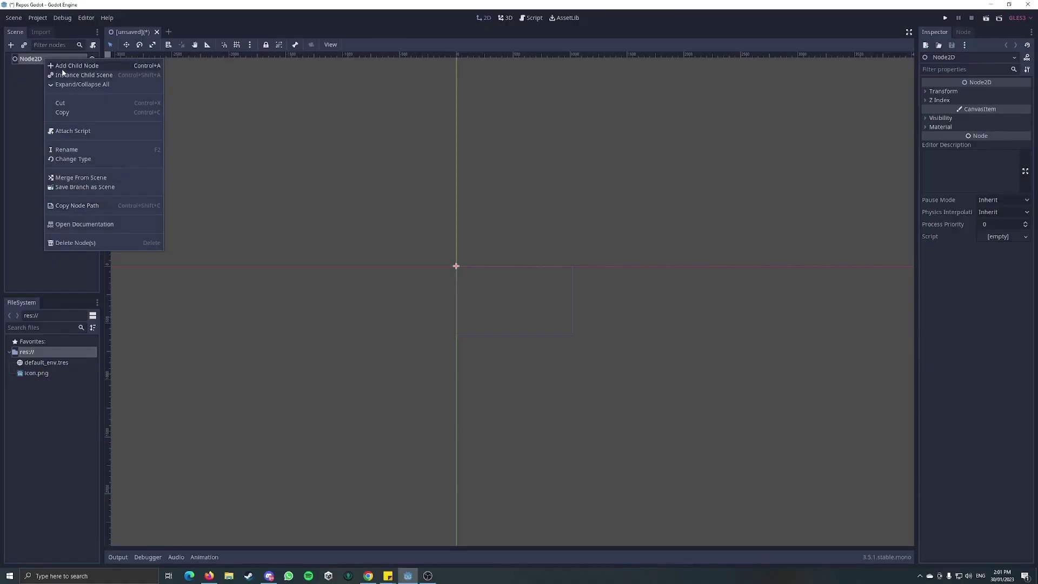
pyautogui.click(63, 67)
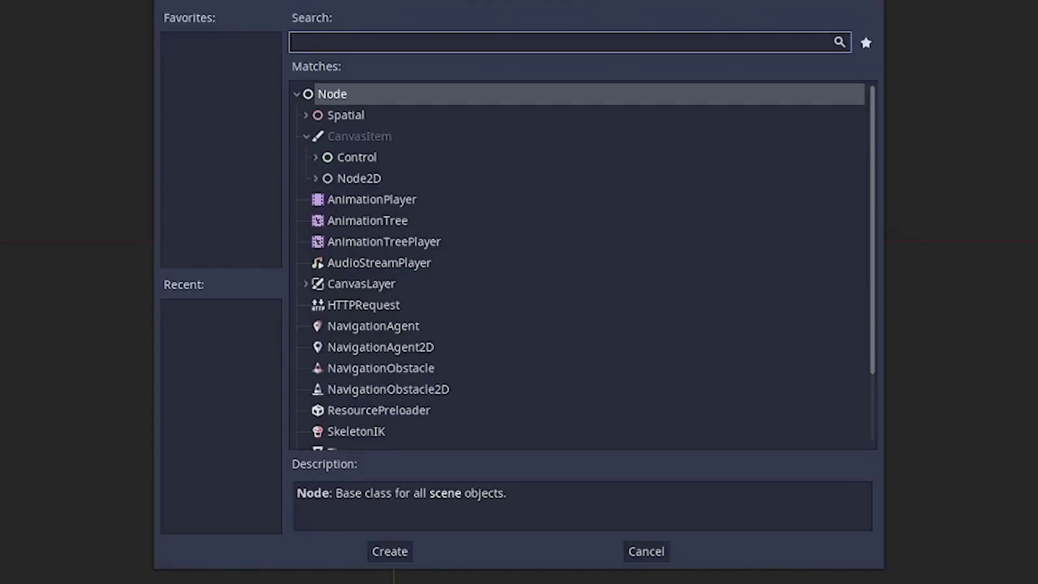